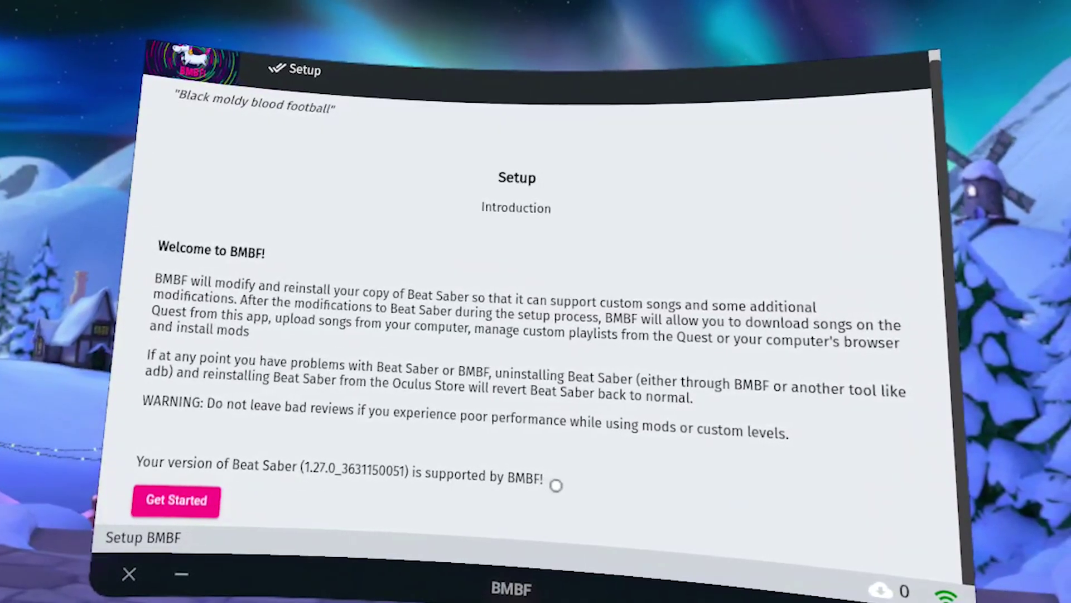
Step: Start the BMBF setup from its introduction screen
click(154, 502)
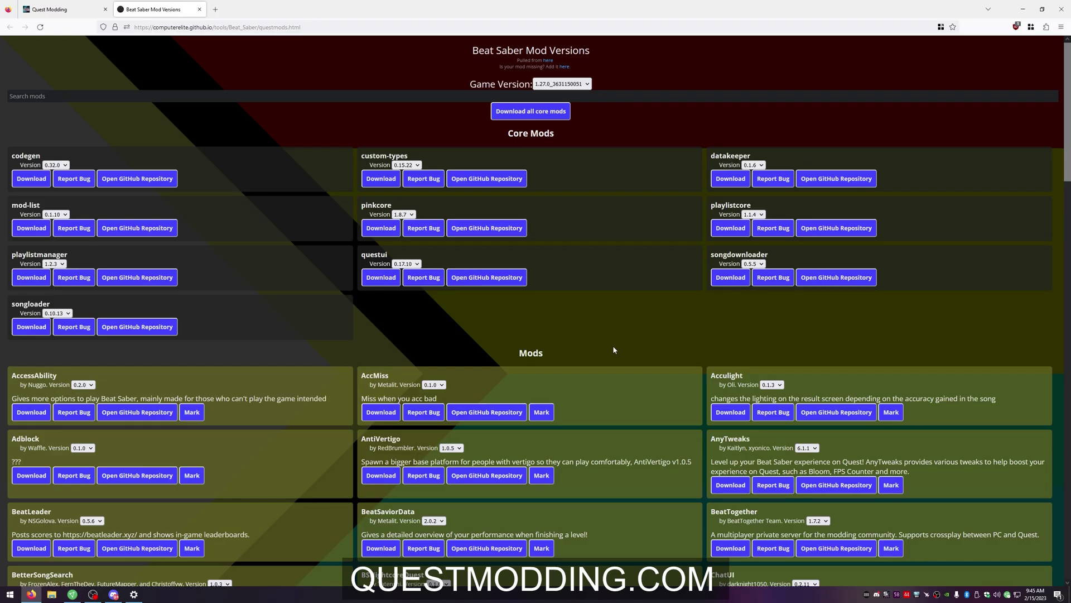
scroll(710, 594, down, 3)
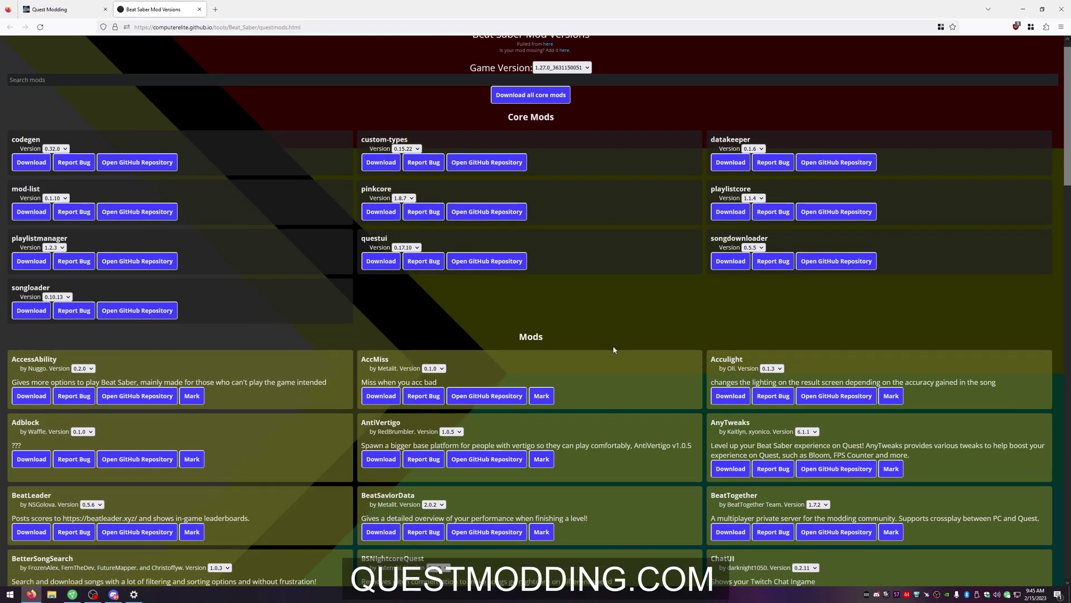
scroll(620, 354, down, 3)
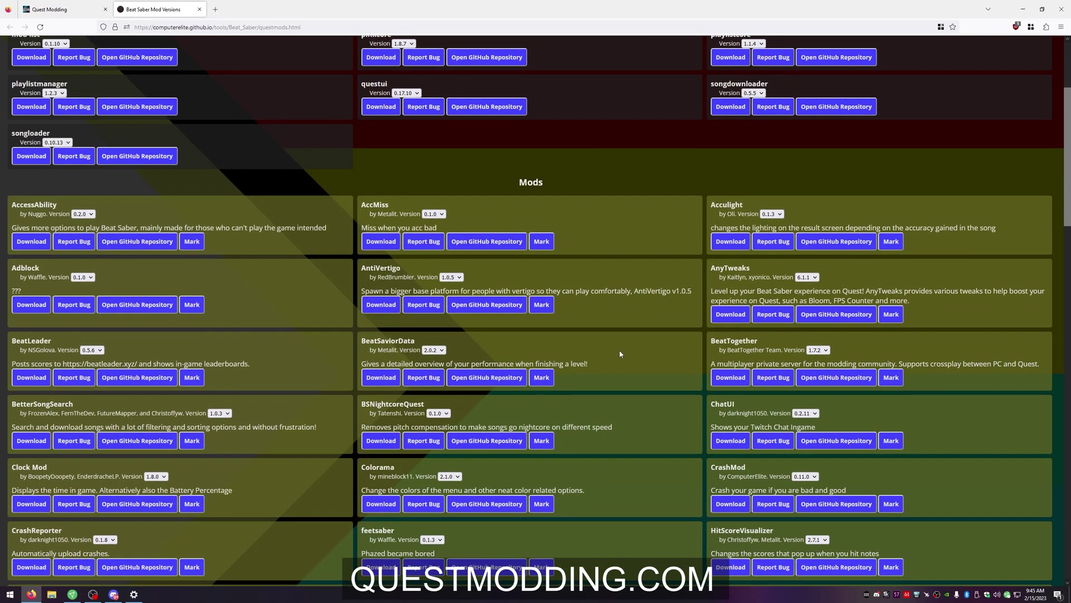
scroll(621, 354, down, 15)
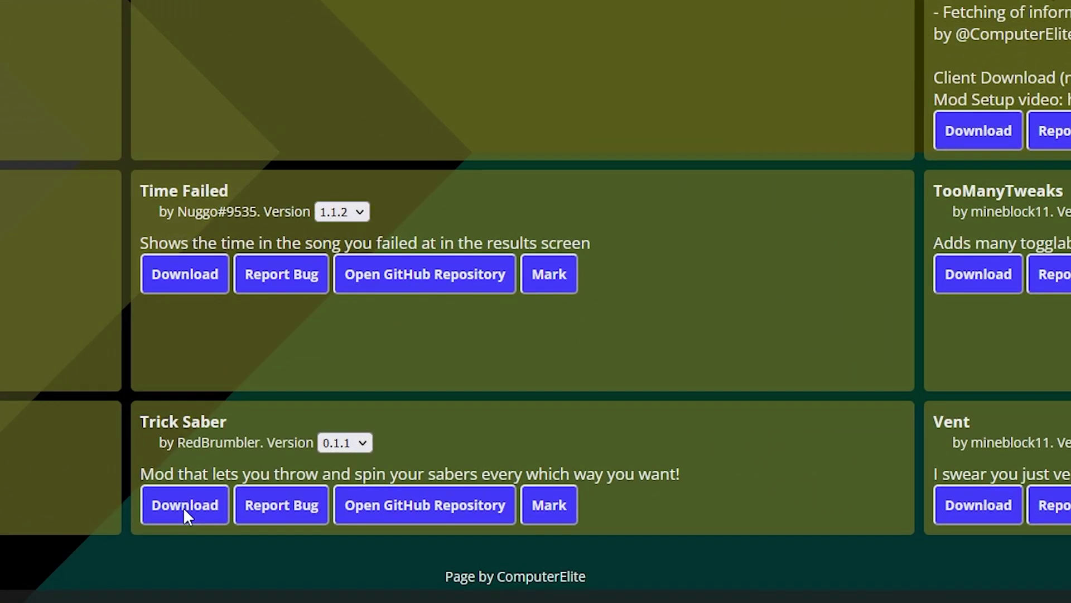
click(185, 511)
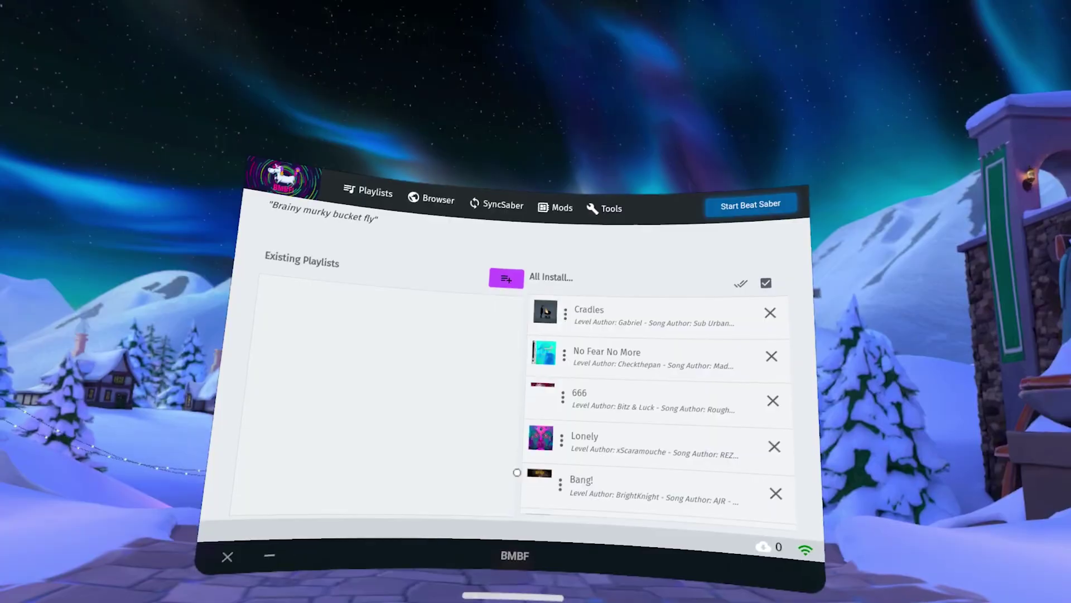
Step: Go to BMBF's Tools page to see the headset's IP address
click(600, 212)
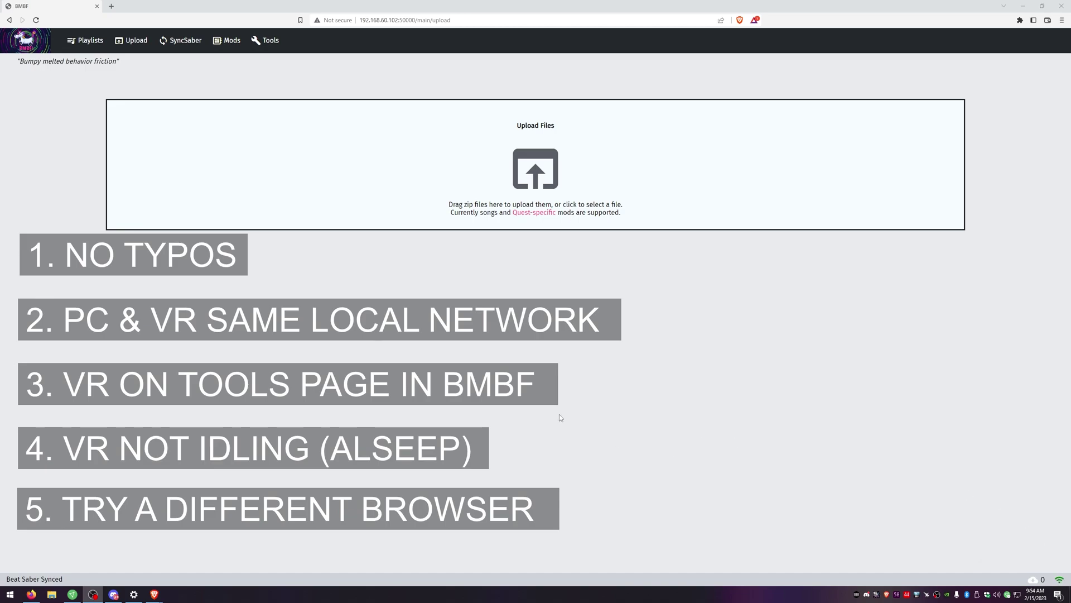
Step: Upload QuestSounds.qmod and TrickSaber.qmod through BMBF's Upload Files area
click(468, 189)
click(330, 223)
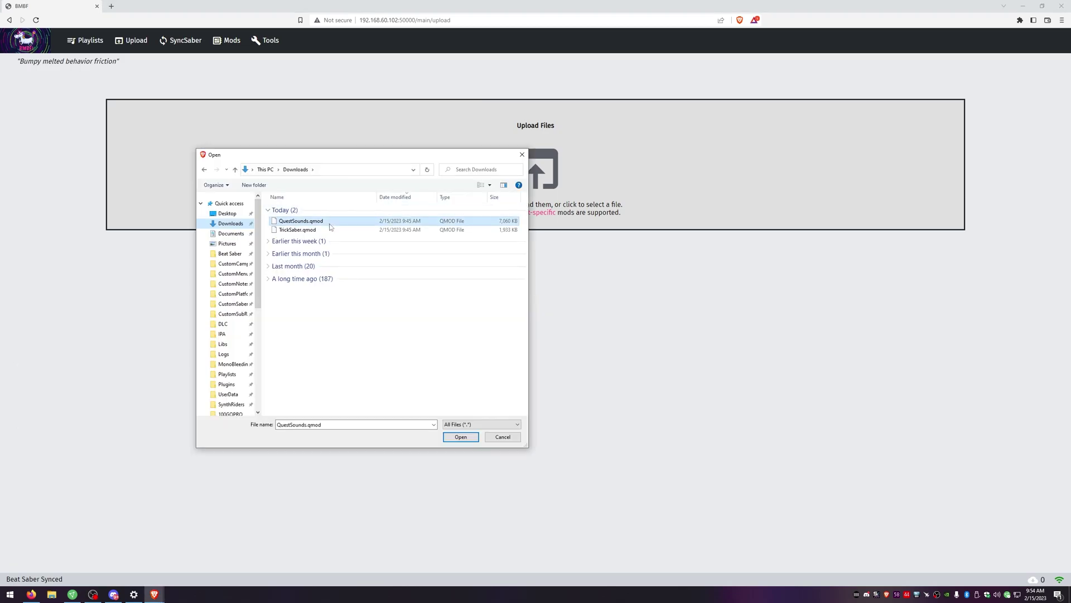
click(462, 442)
click(430, 191)
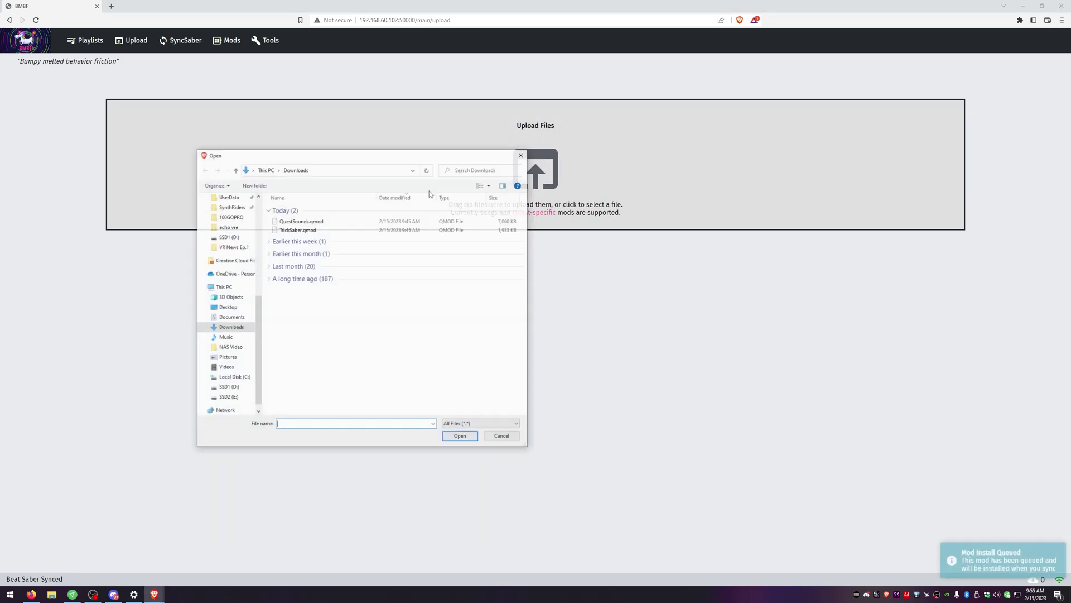
click(312, 230)
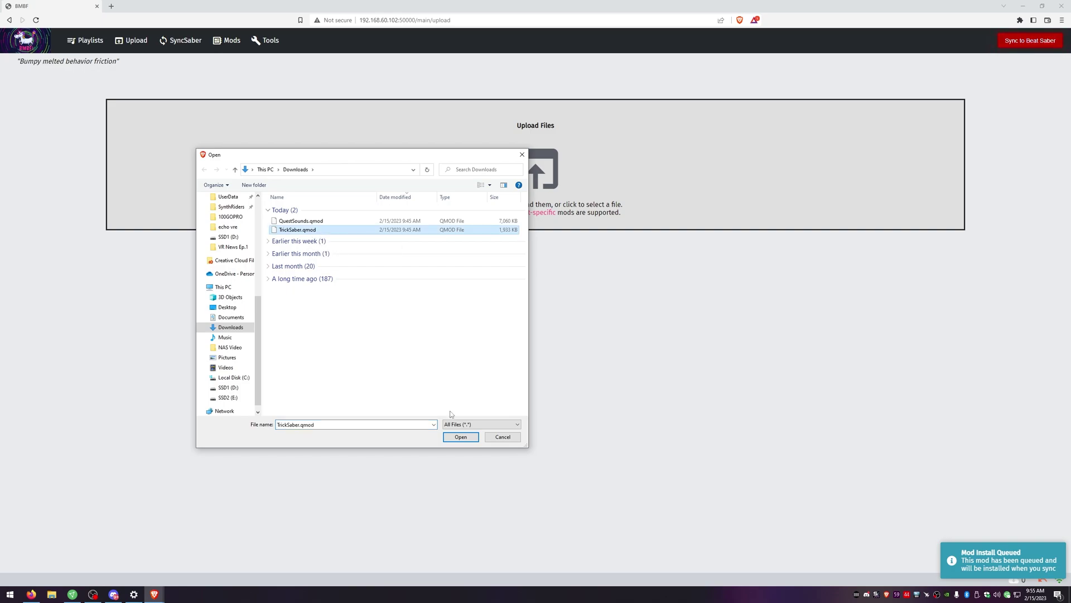
click(461, 437)
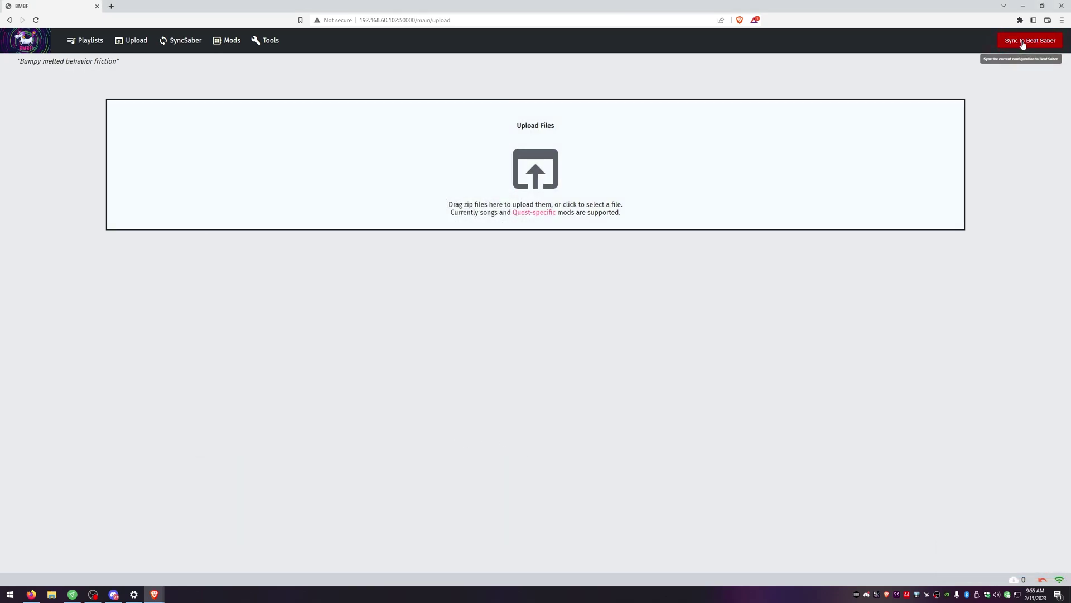
Step: Sync the mods to Beat Saber, re-adding TrickSaber.qmod by dragging it from Downloads
click(1024, 44)
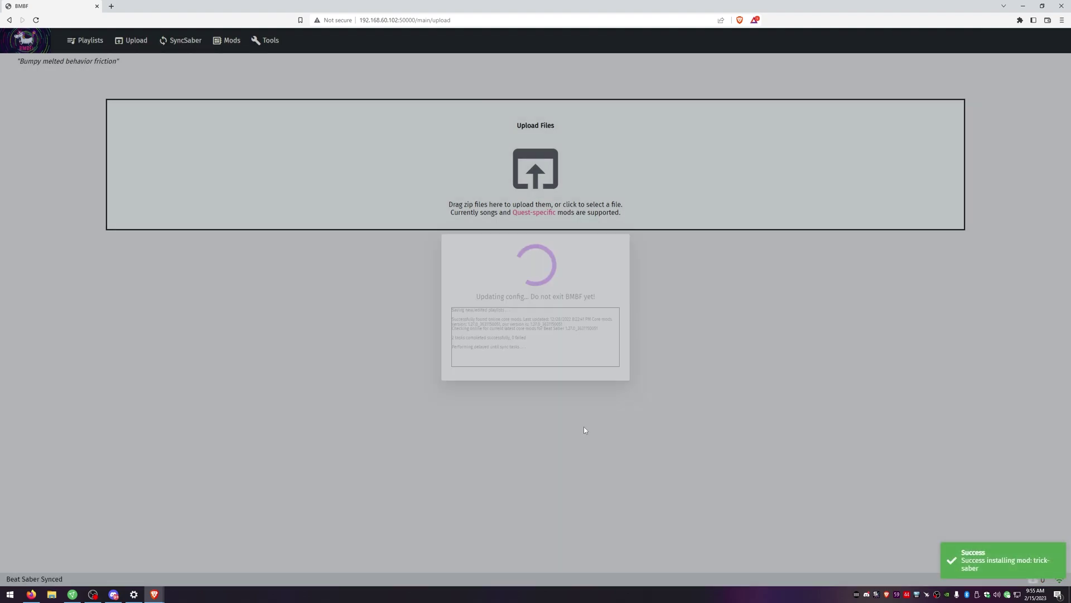
key(alt+Tab)
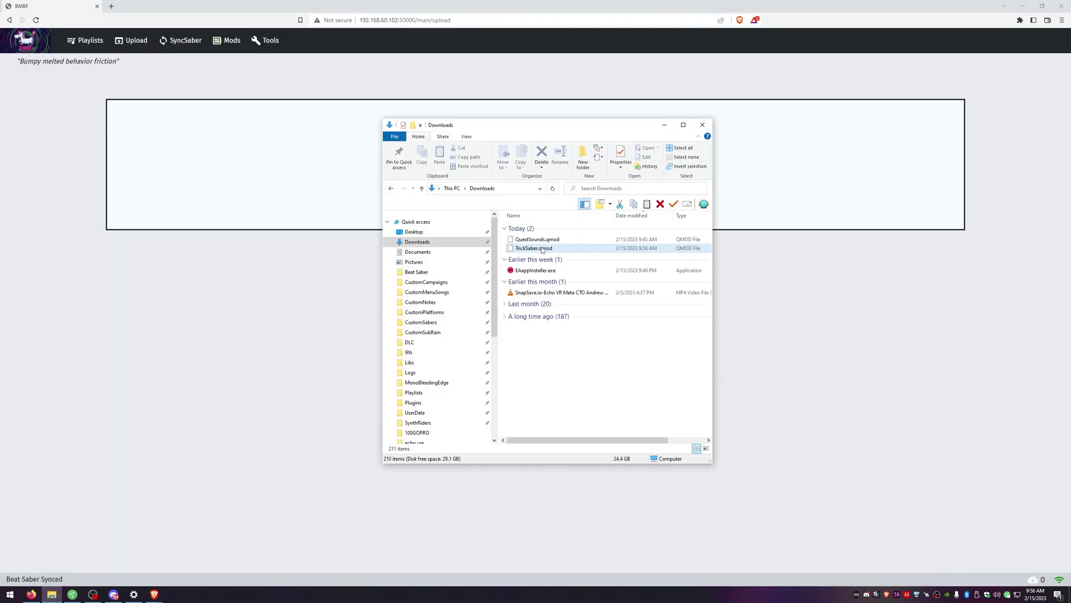
drag(533, 248, 304, 166)
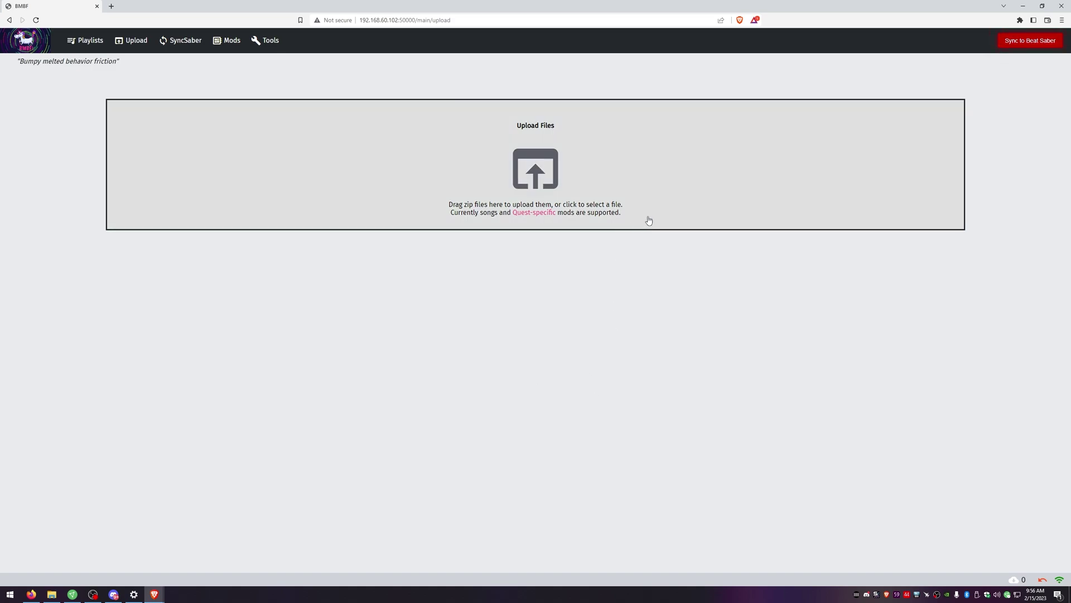
click(1014, 42)
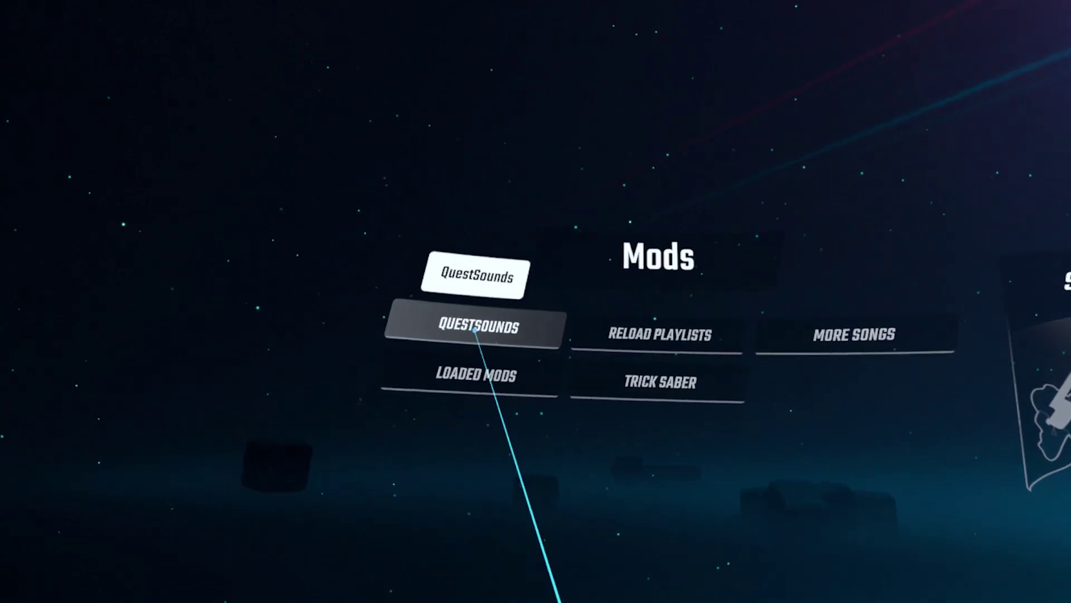
Step: In Trick Saber settings, set thumbstick direction to Vertical and throw velocity to 2.00
click(662, 382)
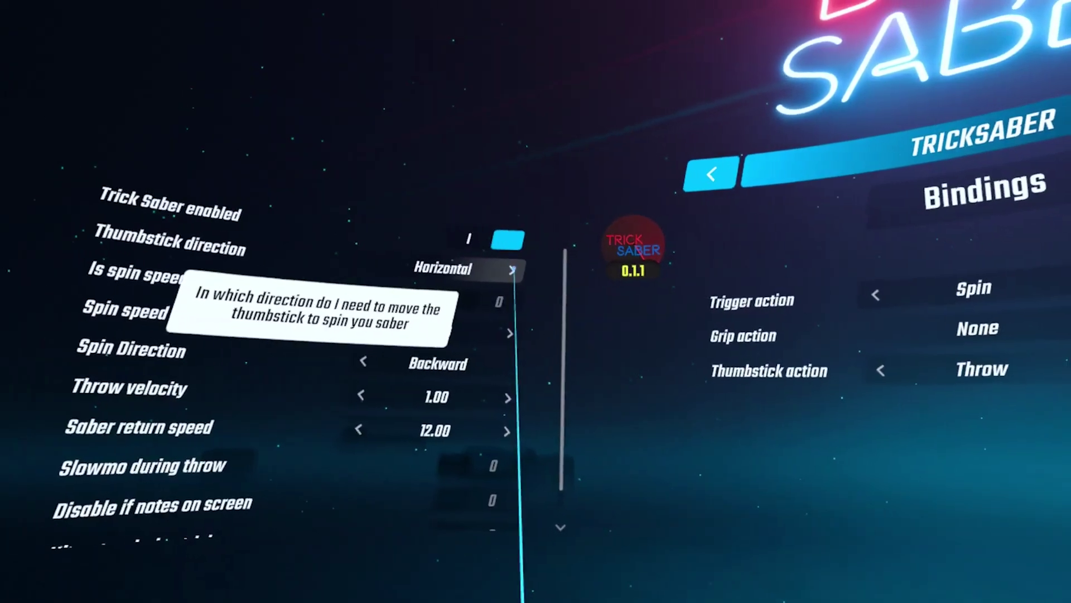
click(536, 273)
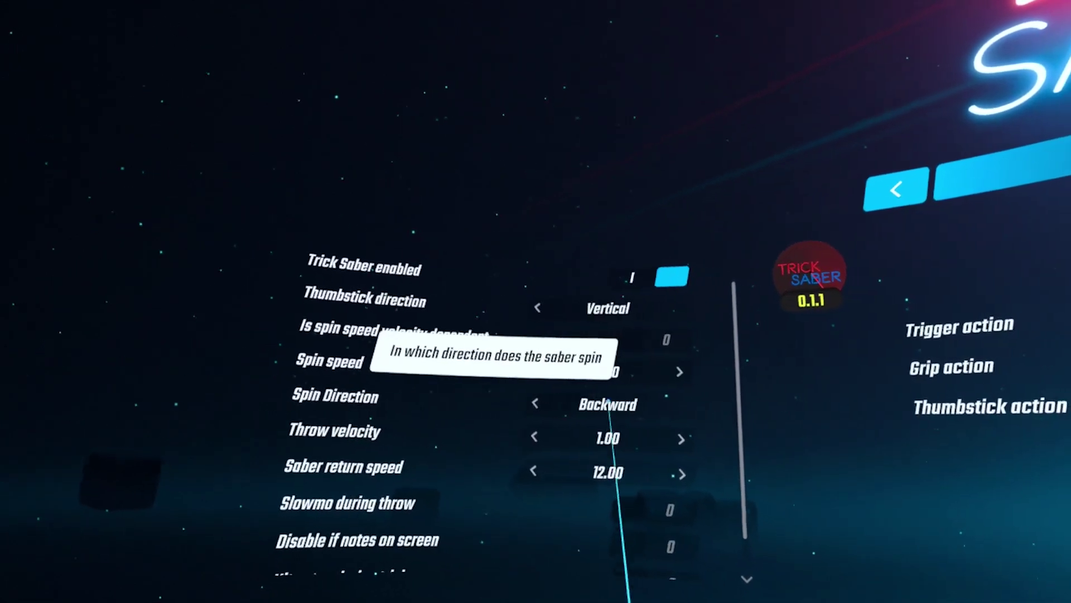
click(702, 437)
click(702, 437)
click(702, 436)
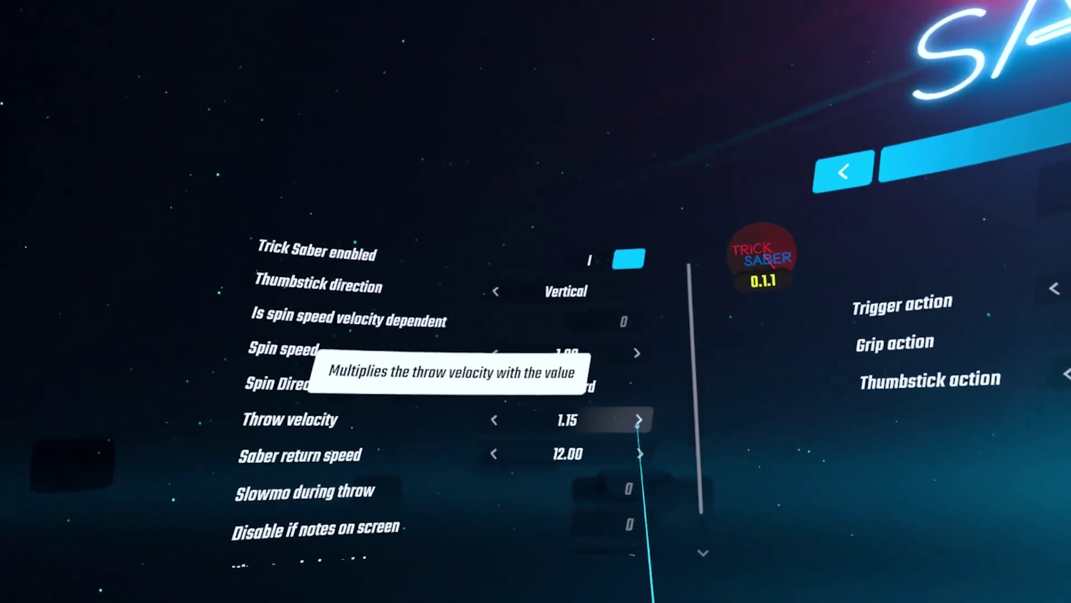
click(702, 437)
click(702, 437)
click(702, 436)
click(702, 436)
click(606, 406)
click(605, 405)
click(605, 406)
click(605, 406)
click(606, 405)
click(606, 405)
click(606, 406)
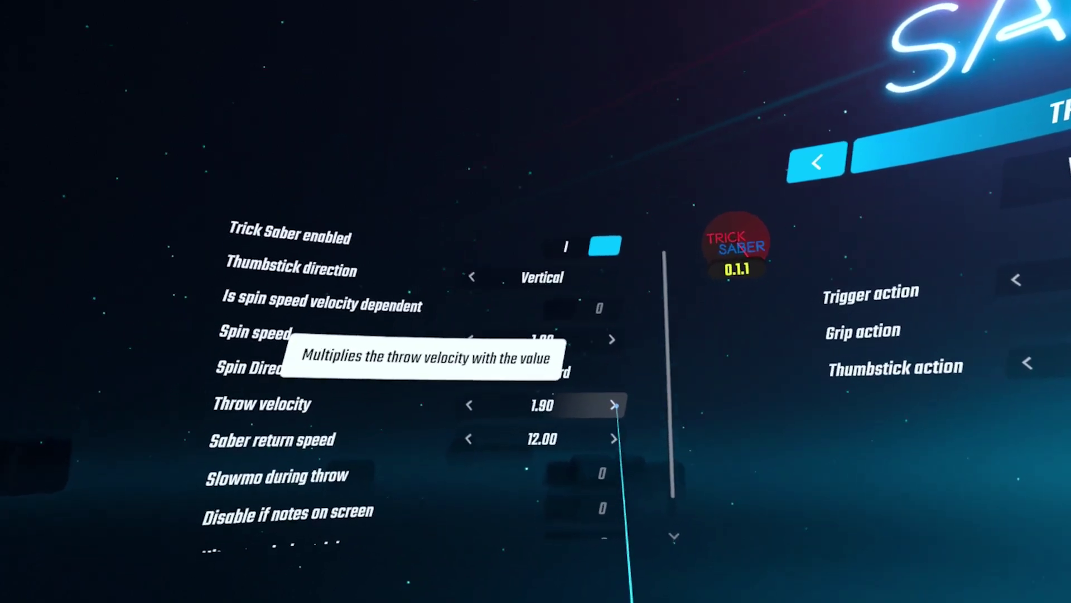
Step: Set saber return speed to 15.00 and turn on hitting notes during tricks
click(618, 440)
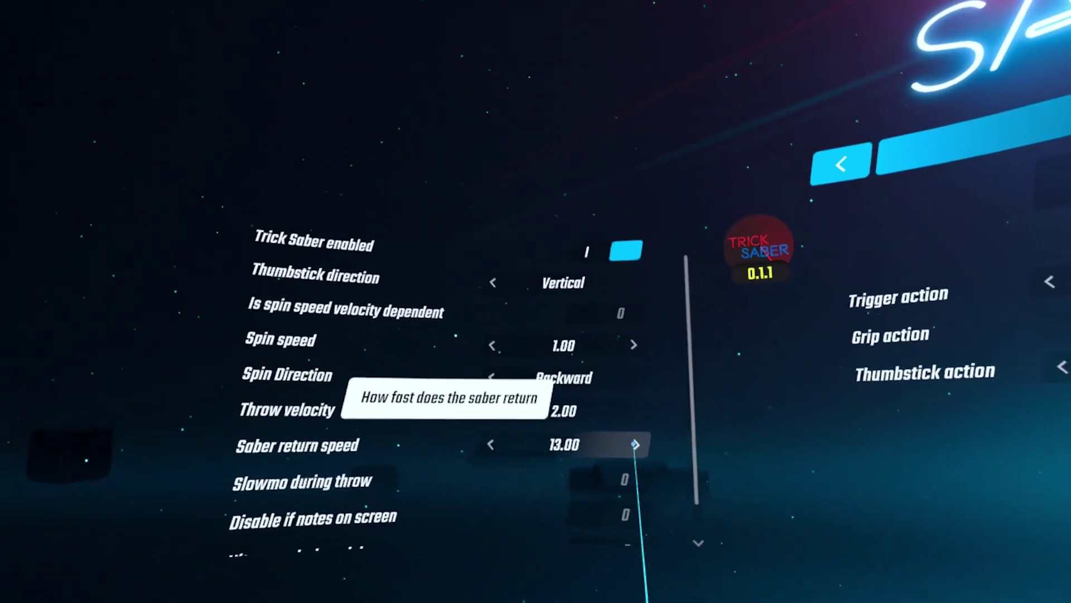
click(618, 440)
click(623, 436)
scroll(502, 390, down, 1)
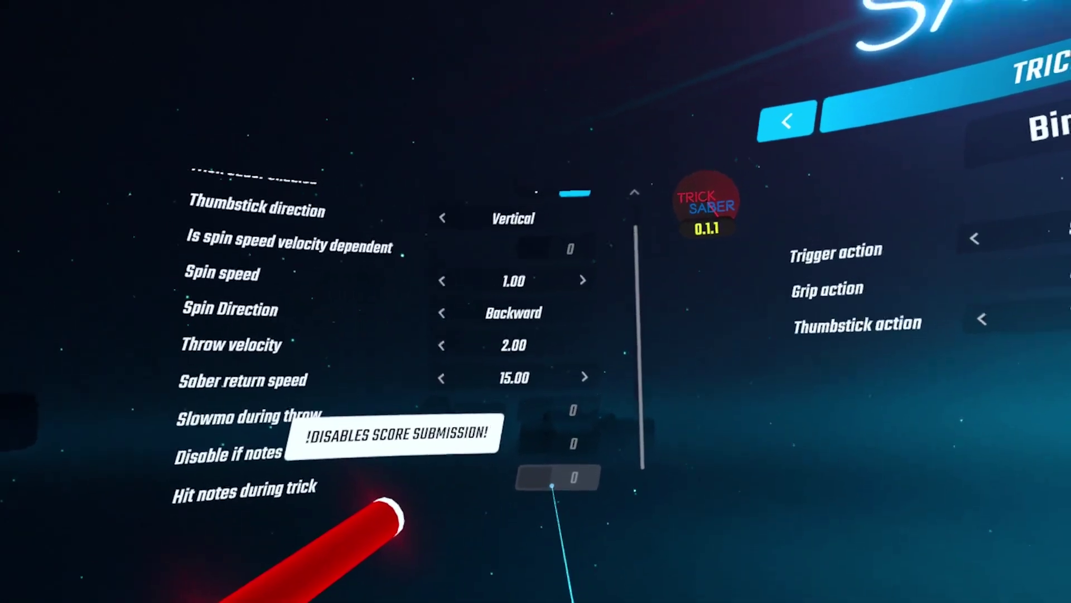
click(552, 484)
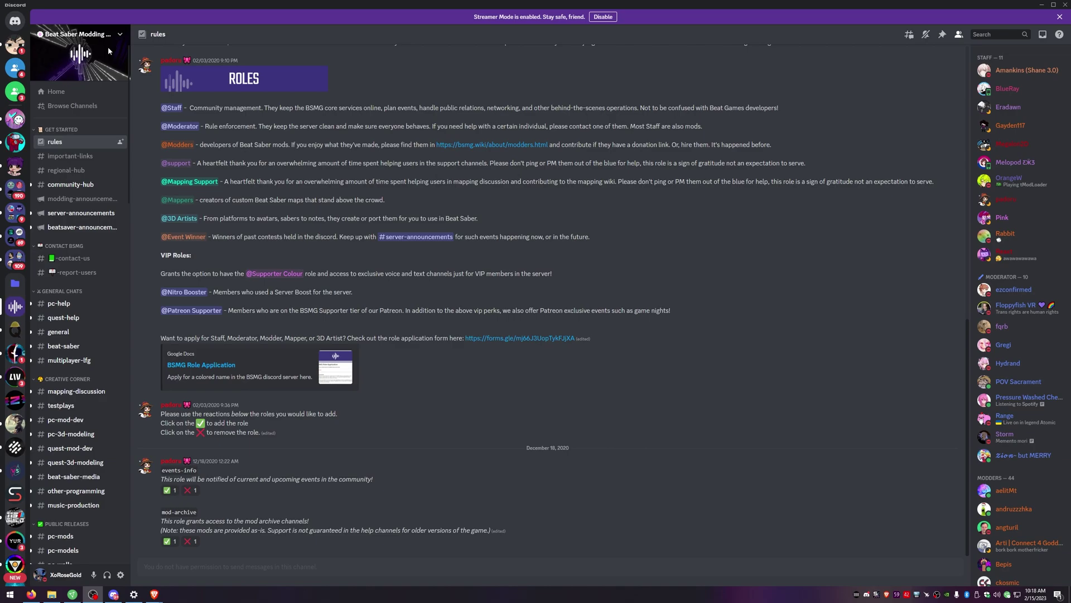
Step: Download NYAN.ogg from the #game-sounds channel, then minimize Firefox
scroll(99, 436, down, 3)
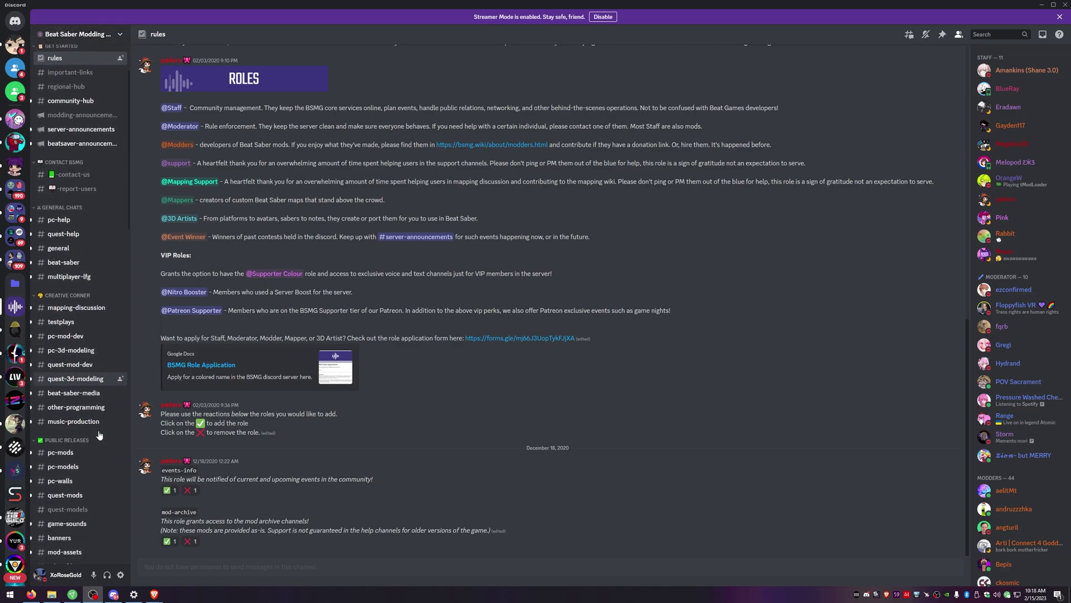
scroll(98, 530, down, 1)
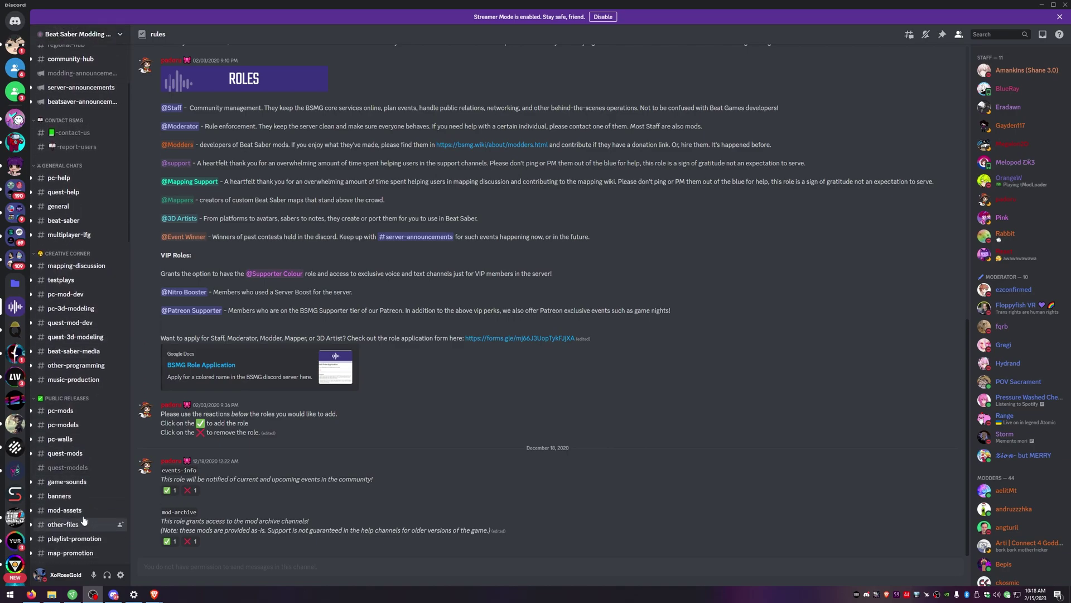
click(67, 482)
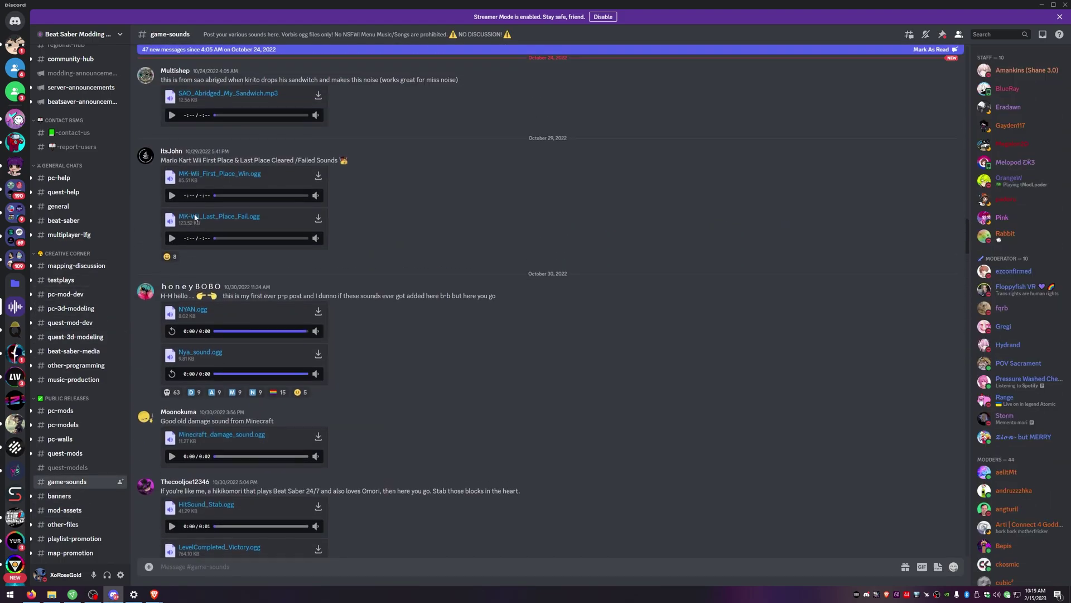
scroll(170, 196, up, 2)
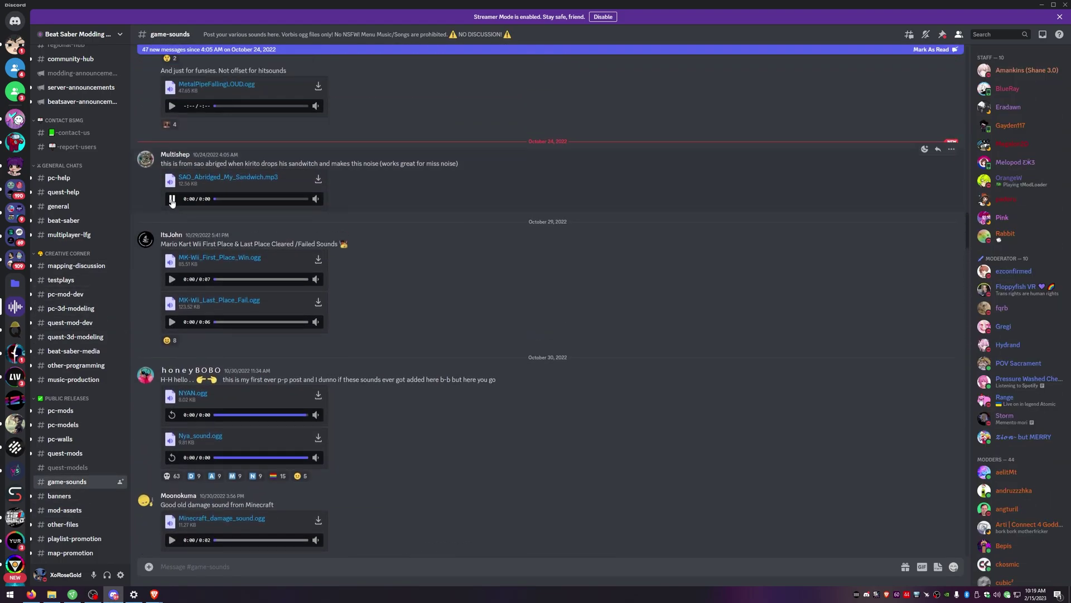
scroll(184, 201, up, 2)
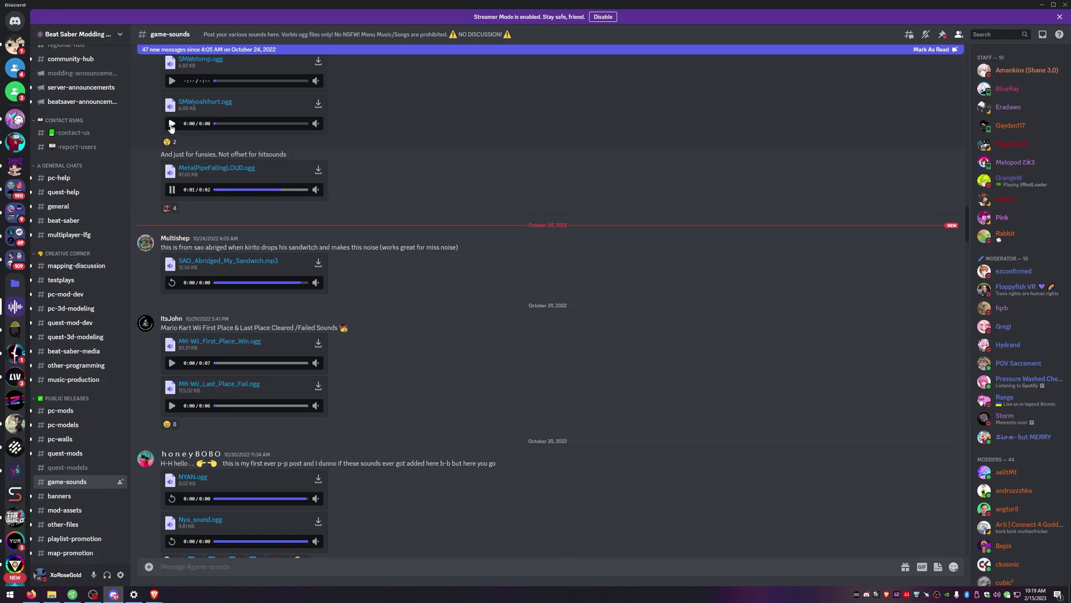
scroll(195, 214, up, 3)
scroll(173, 210, down, 9)
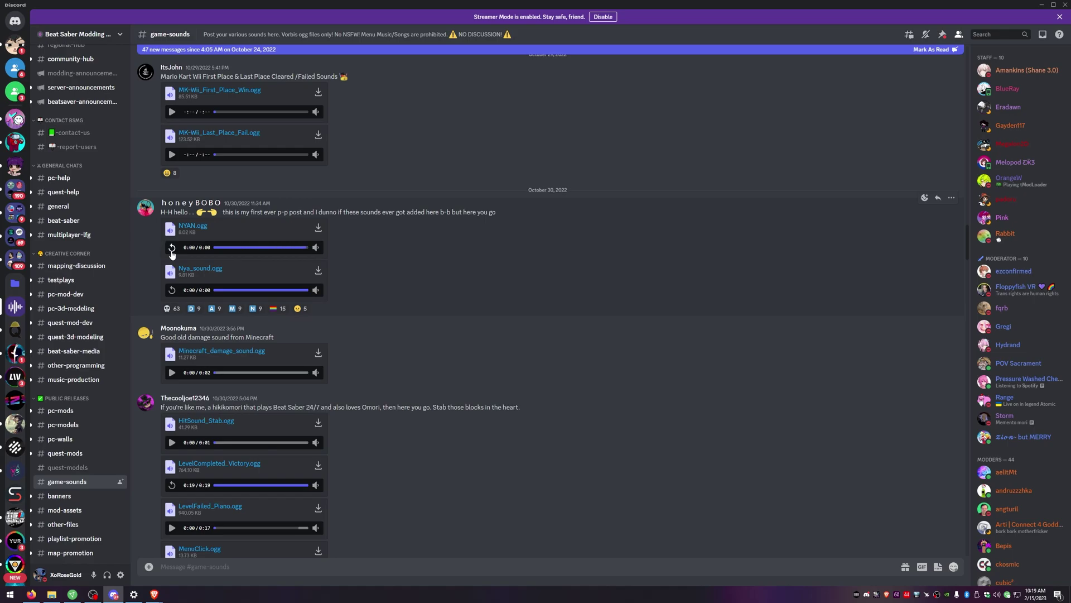
click(318, 230)
click(1017, 8)
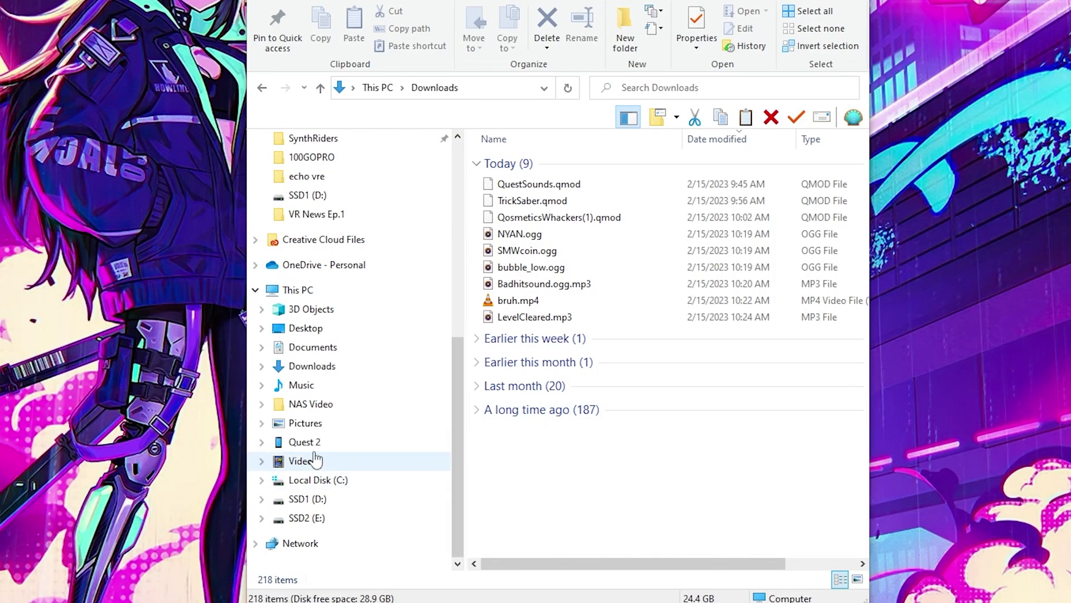
Step: Go to Quest 2 > Internal shared storage > ModData > com.beatgames.beatsaber > Mods > QuestSounds
click(320, 442)
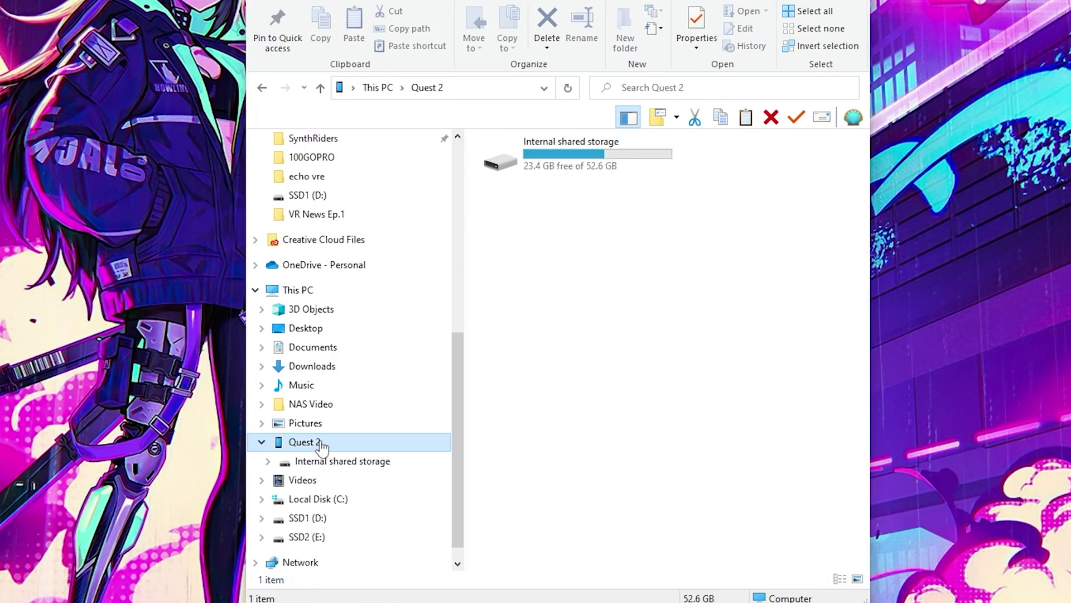
double_click(550, 164)
double_click(587, 389)
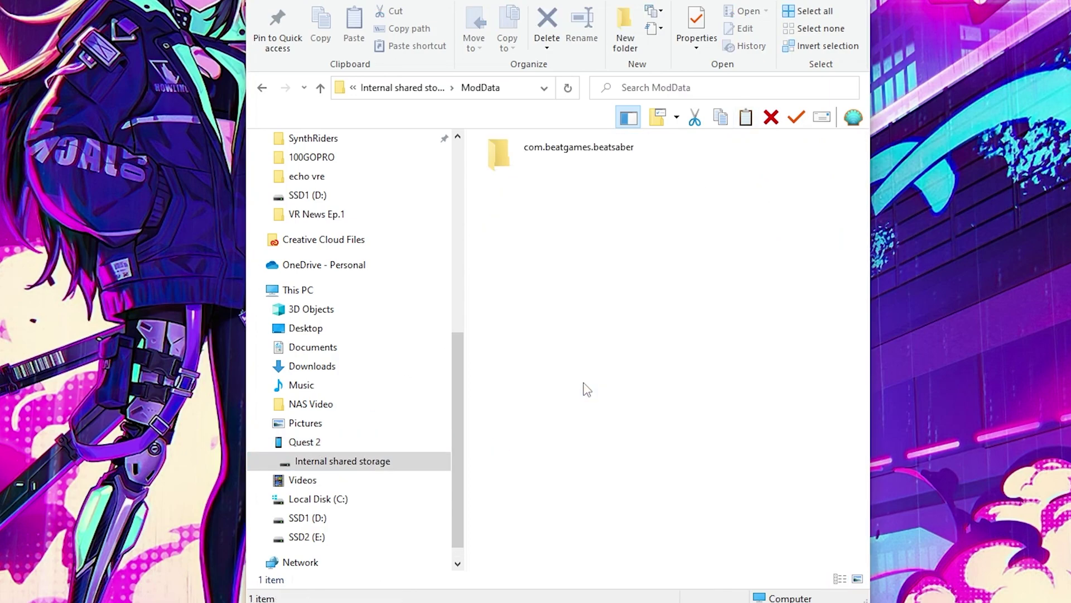
double_click(546, 162)
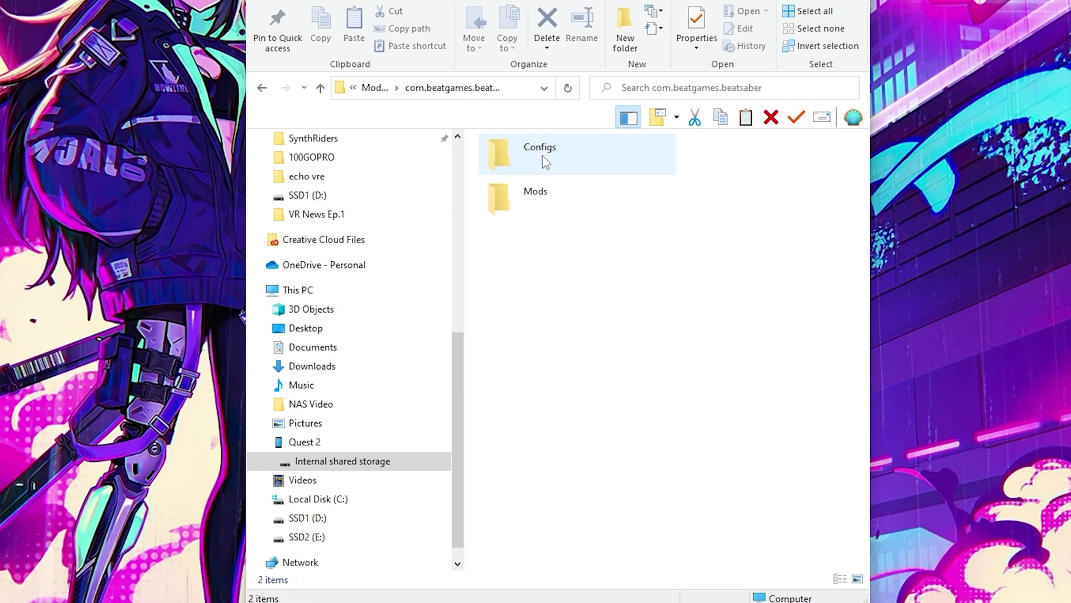
double_click(569, 206)
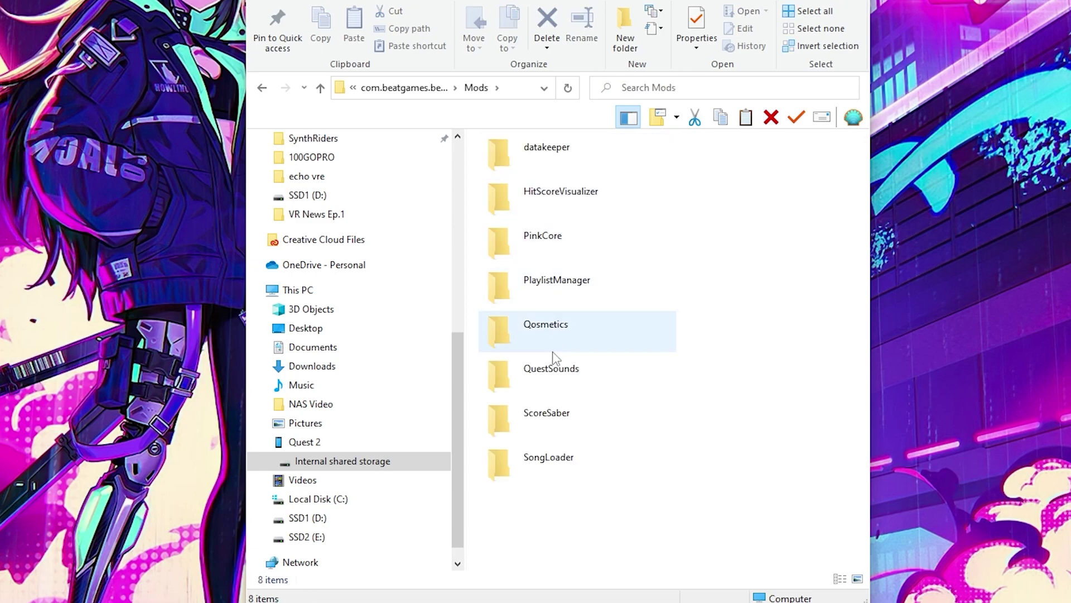
double_click(581, 374)
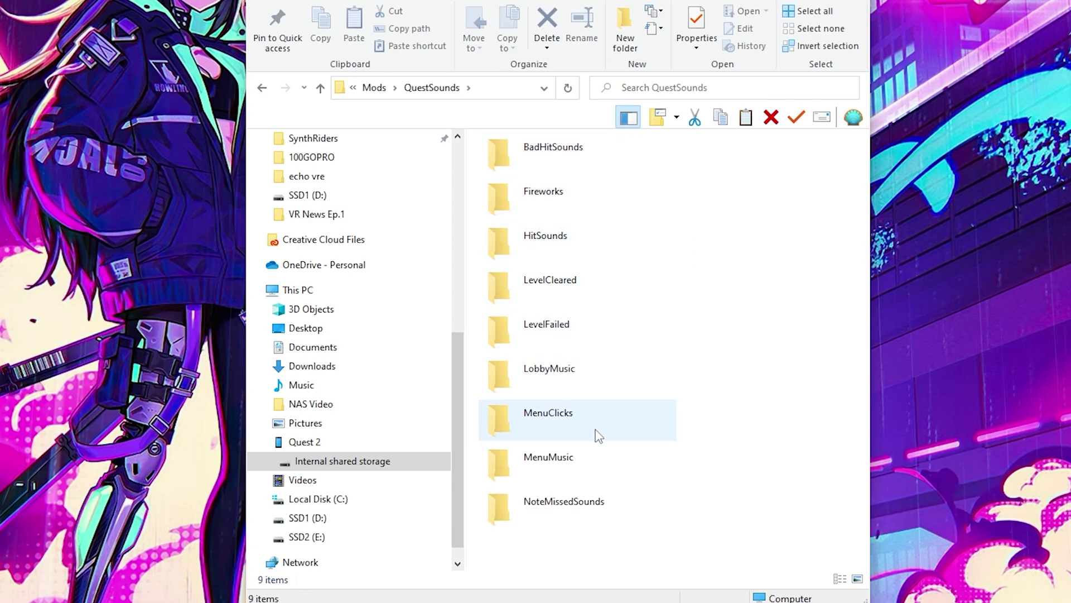
Step: Snap that window left and open Downloads in a second window beside it
drag(558, 2, 1070, 2)
scroll(83, 279, up, 7)
right_click(83, 191)
click(175, 223)
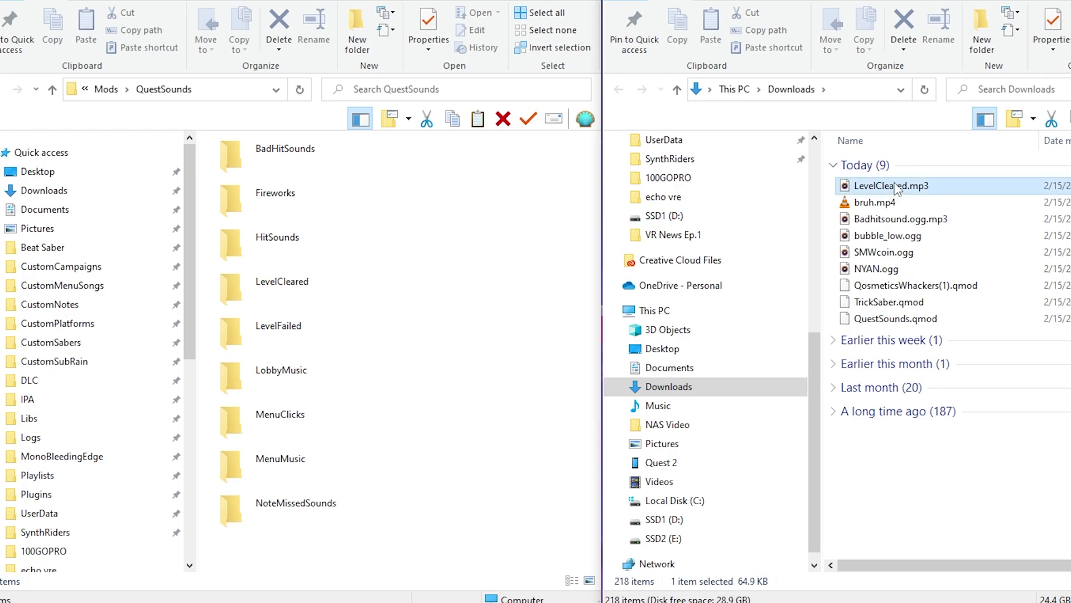
Step: Copy LevelCleared.mp3, Badhitsound.ogg.mp3 and bubble_low.ogg into LevelCleared, BadHitSounds and HitSounds; delete bruh.mp4
drag(747, 203, 323, 285)
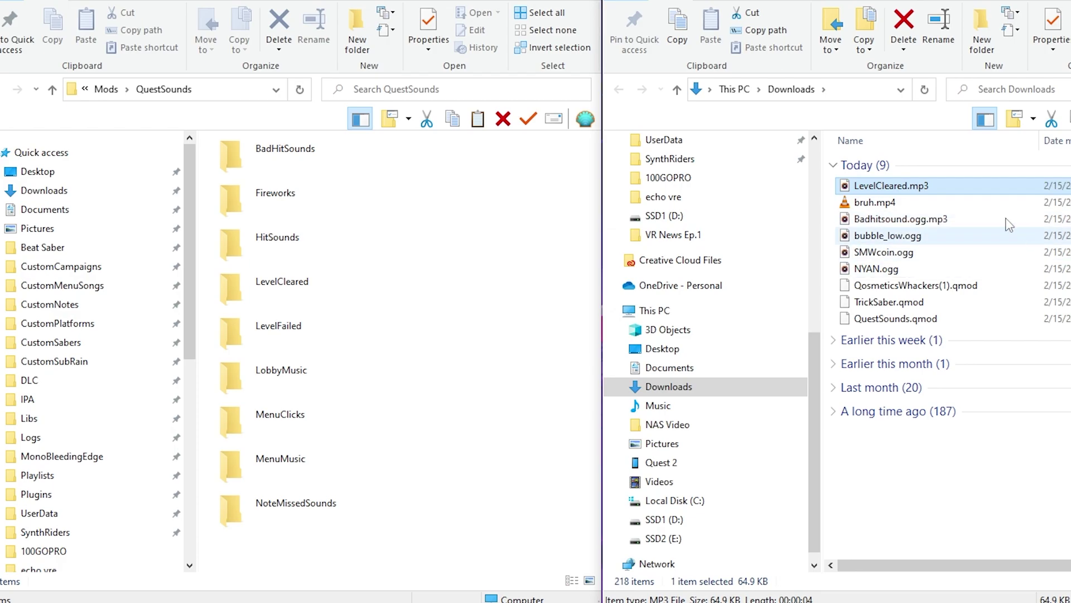
click(880, 209)
key(Delete)
drag(881, 209, 304, 156)
click(900, 224)
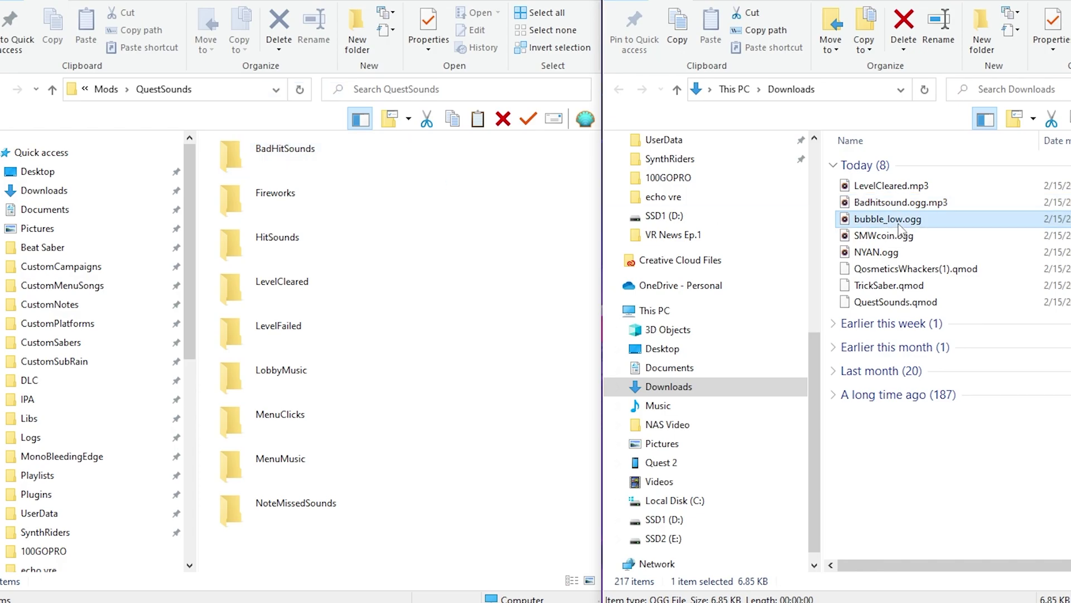
drag(900, 226, 360, 230)
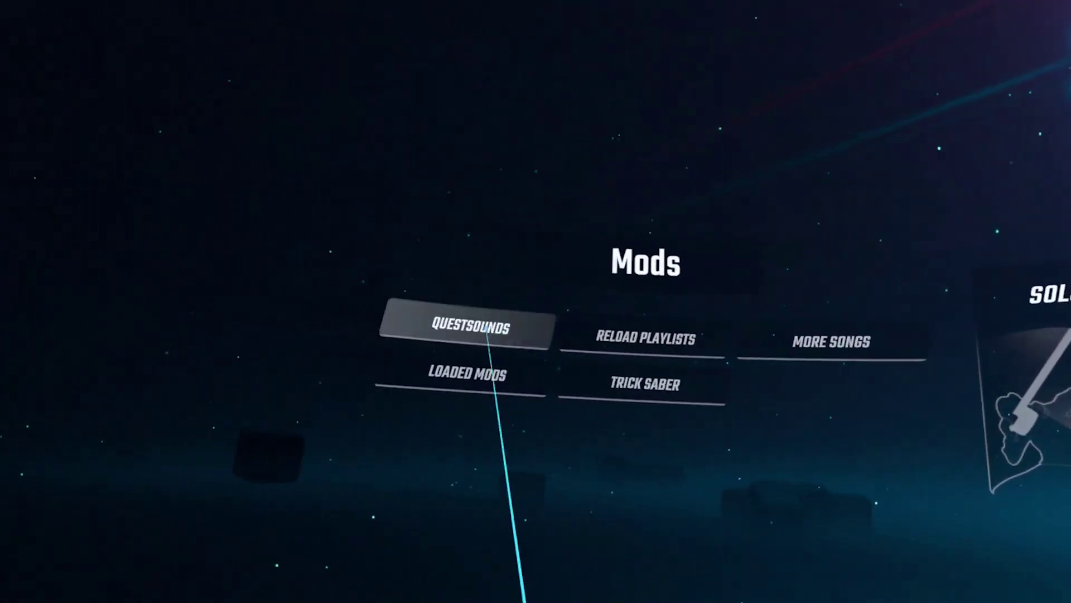
Step: Browse QuestSounds' Hit, Bad Hit, Note Missed and Level Failed Sounds categories
click(469, 335)
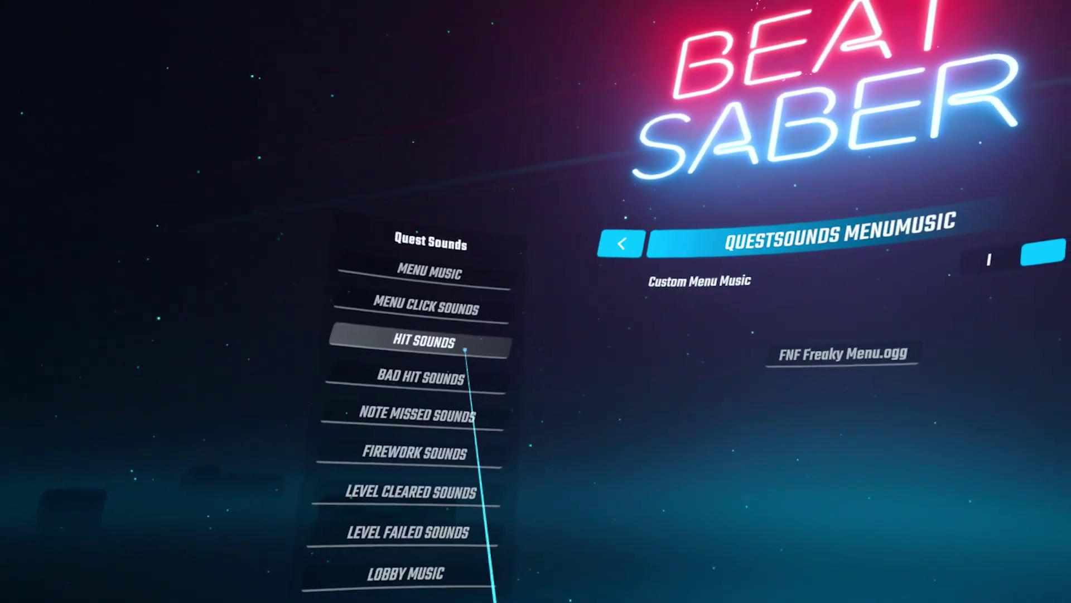
click(474, 345)
click(535, 395)
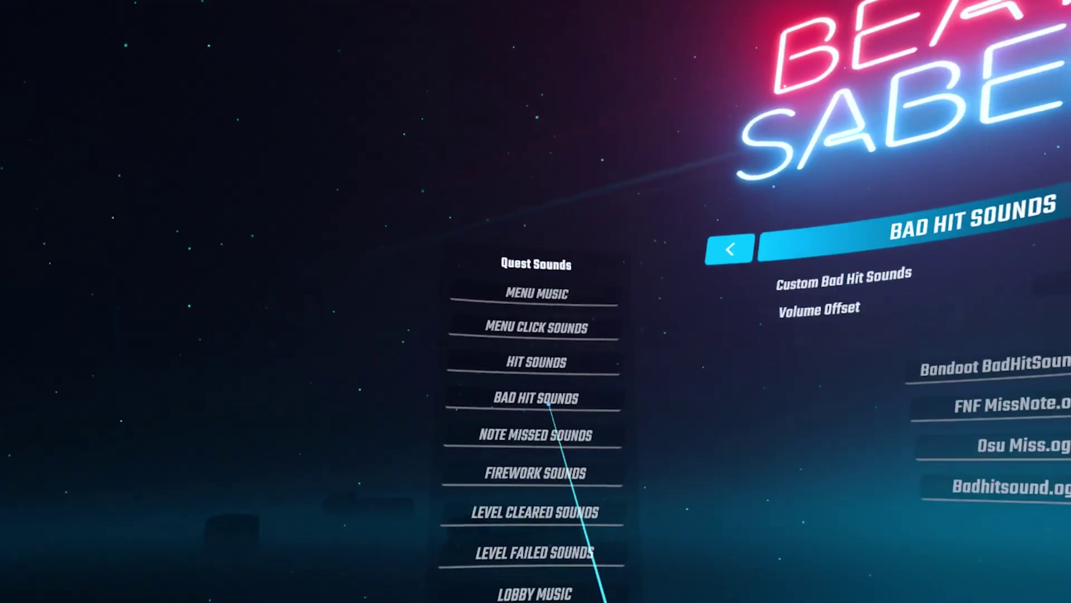
click(486, 443)
click(441, 558)
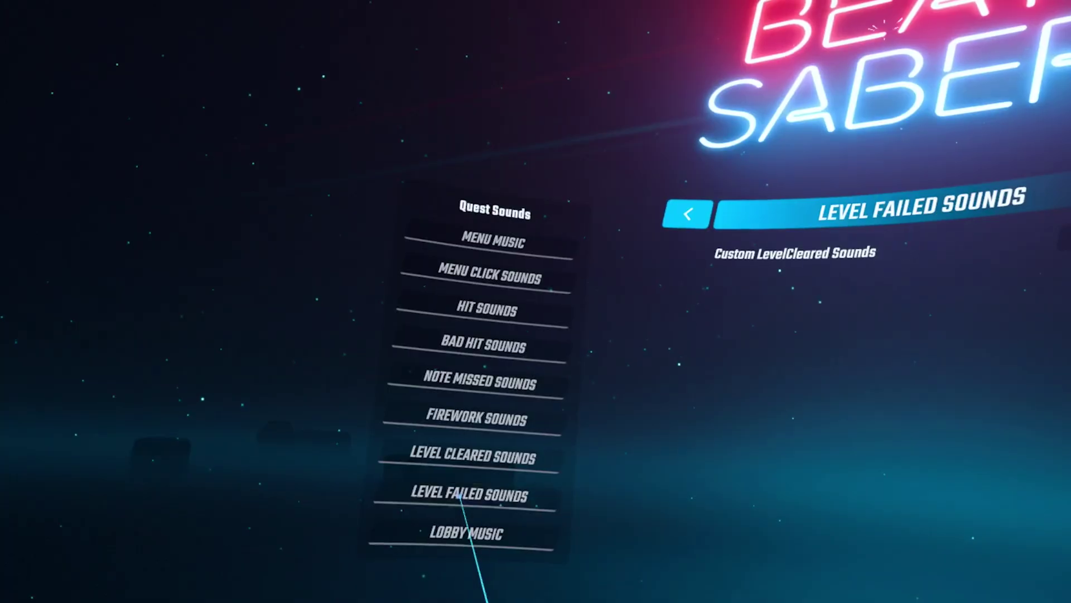